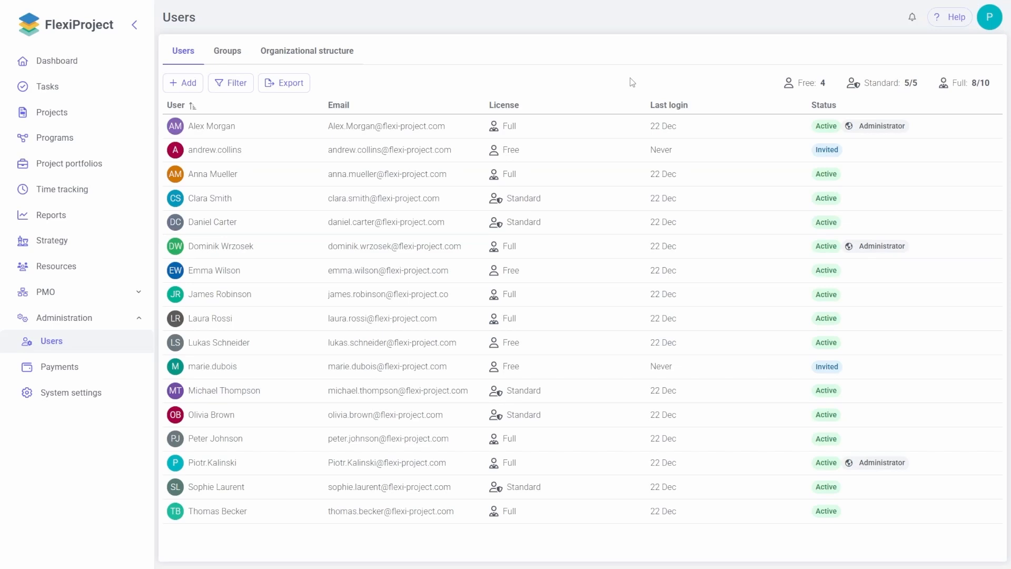
double_click(983, 83)
double_click(915, 82)
click(855, 64)
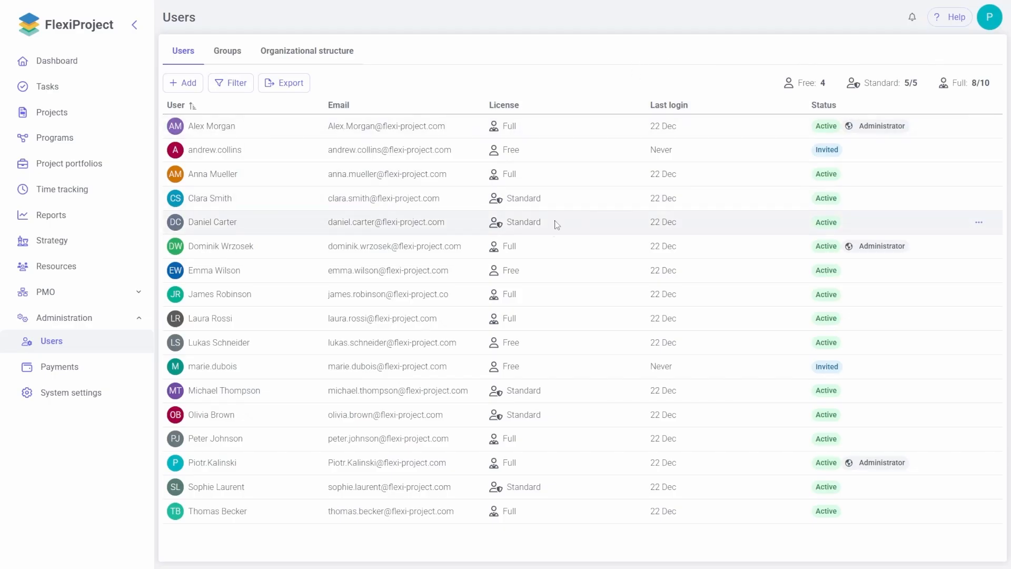
Change the license of the fifth user in the list to Free, accept the license change and save it.
click(979, 223)
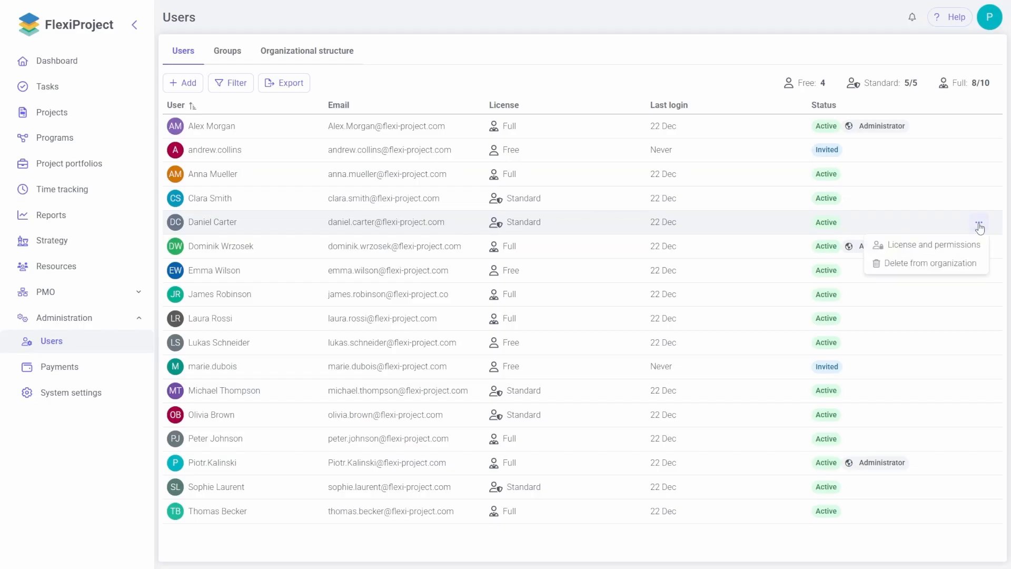
click(912, 245)
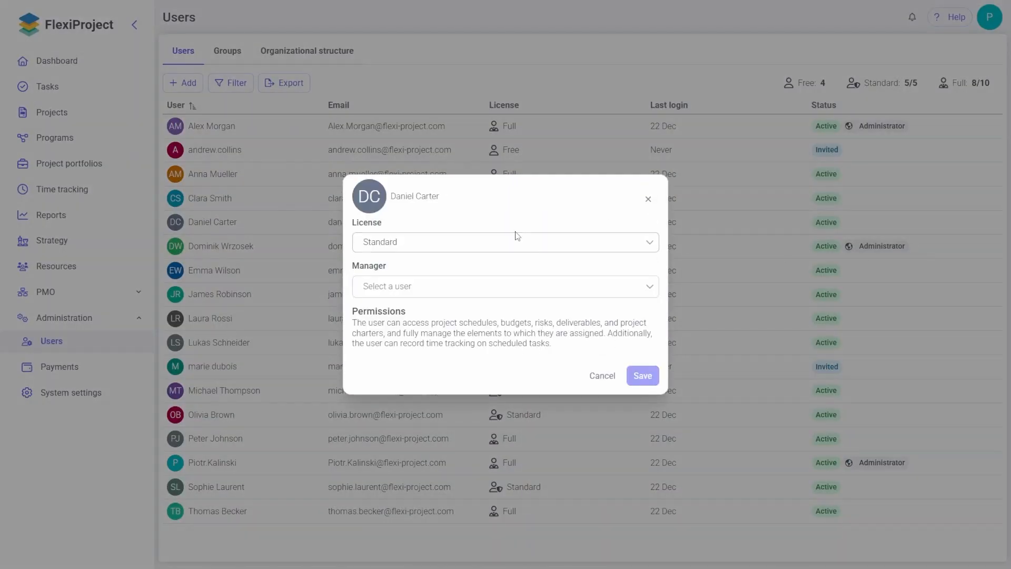
click(507, 250)
click(478, 266)
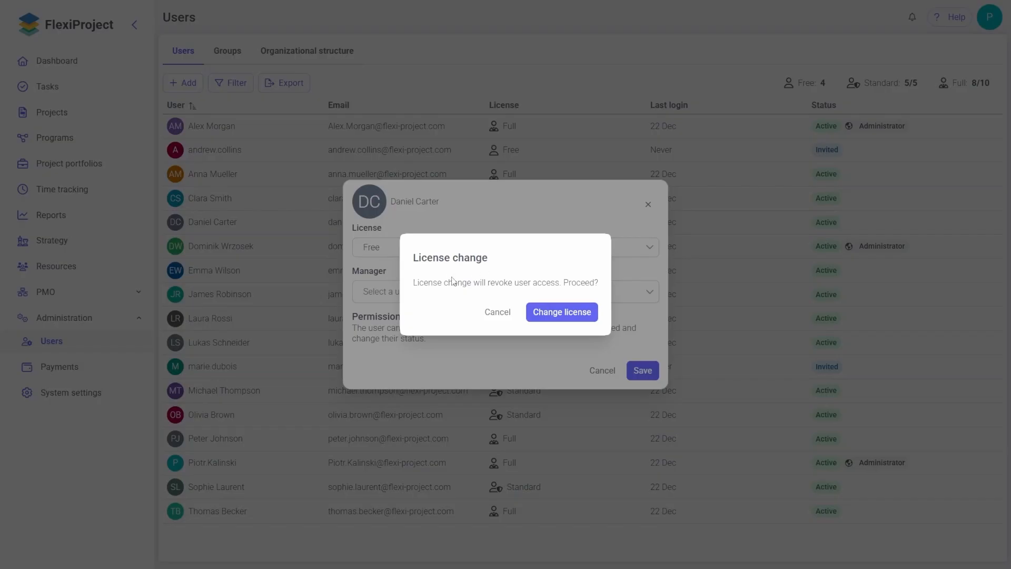
click(572, 316)
click(640, 369)
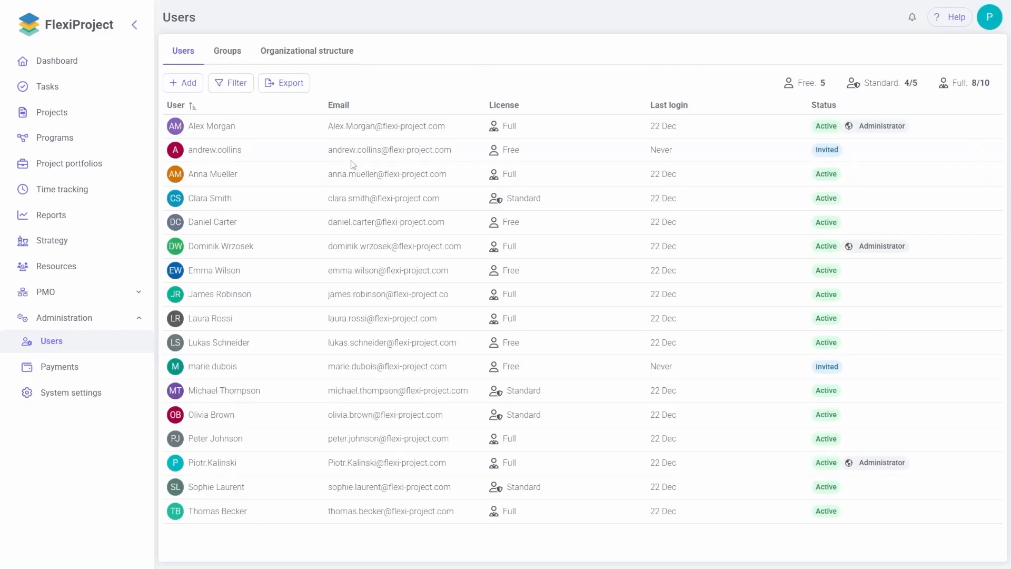
Try to reduce the number of Standard licenses to 4 in the payment settings, and close the editor without saving.
click(94, 369)
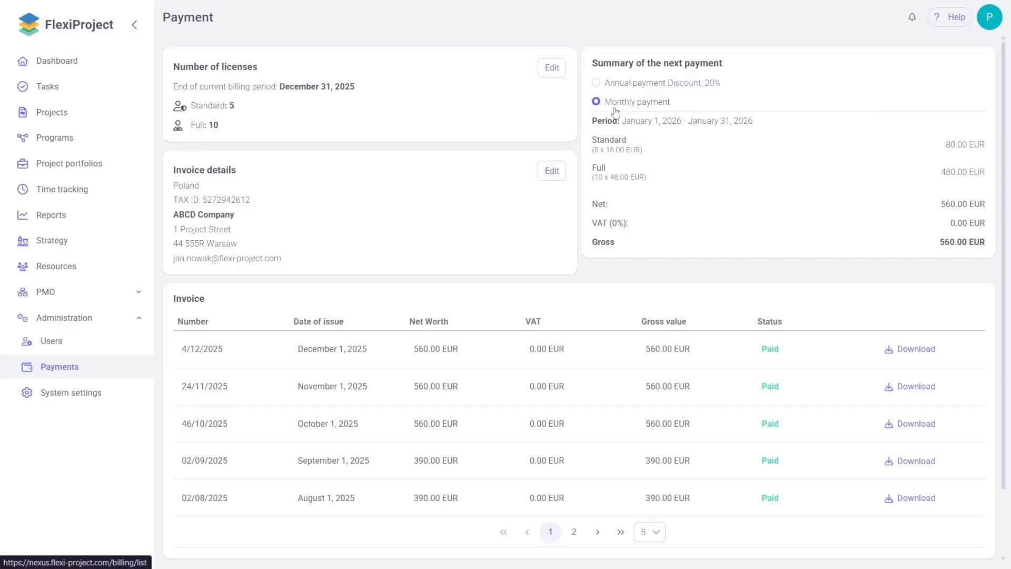
click(553, 69)
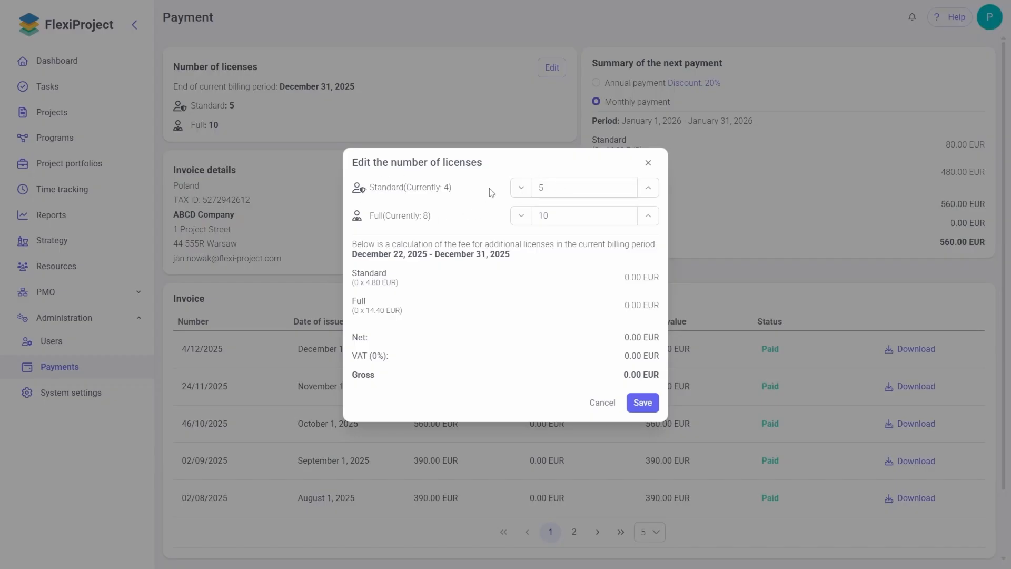
click(523, 189)
click(523, 191)
double_click(523, 191)
click(521, 193)
drag(451, 189, 406, 187)
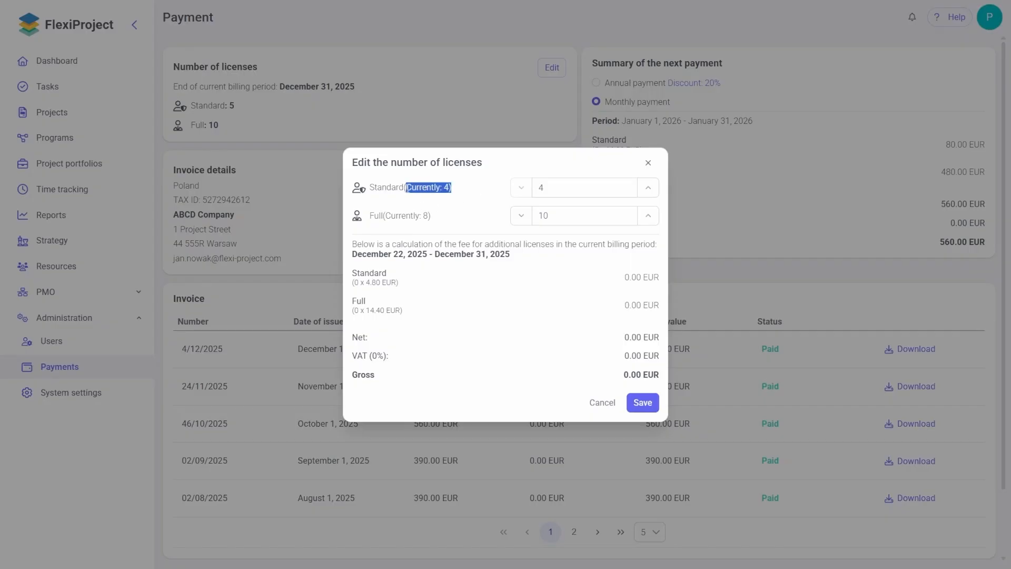
click(466, 189)
click(651, 166)
Return to the user list, change the twelfth user's license to Full and save the change.
click(108, 340)
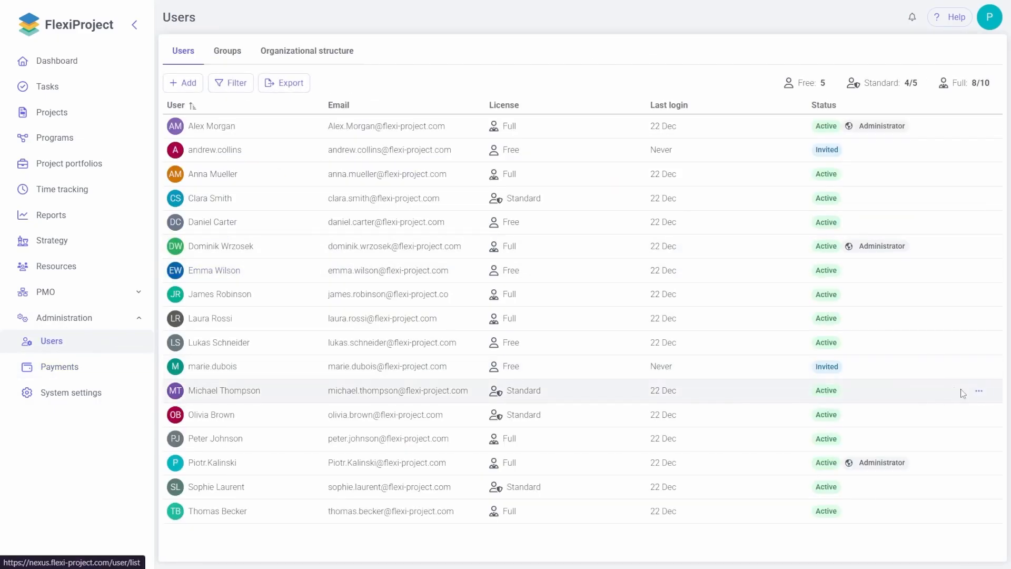
click(979, 395)
click(895, 413)
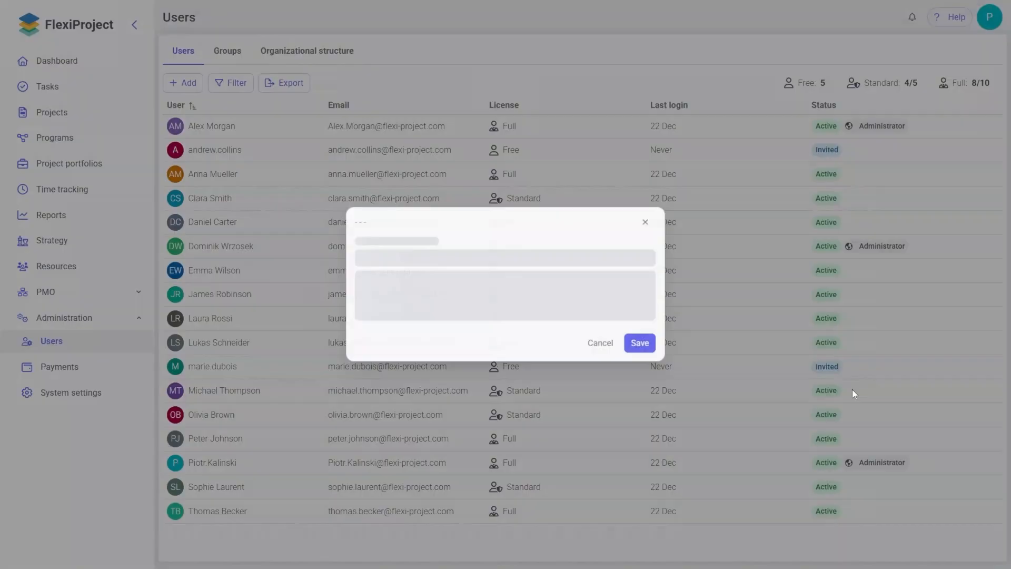
click(475, 242)
click(458, 307)
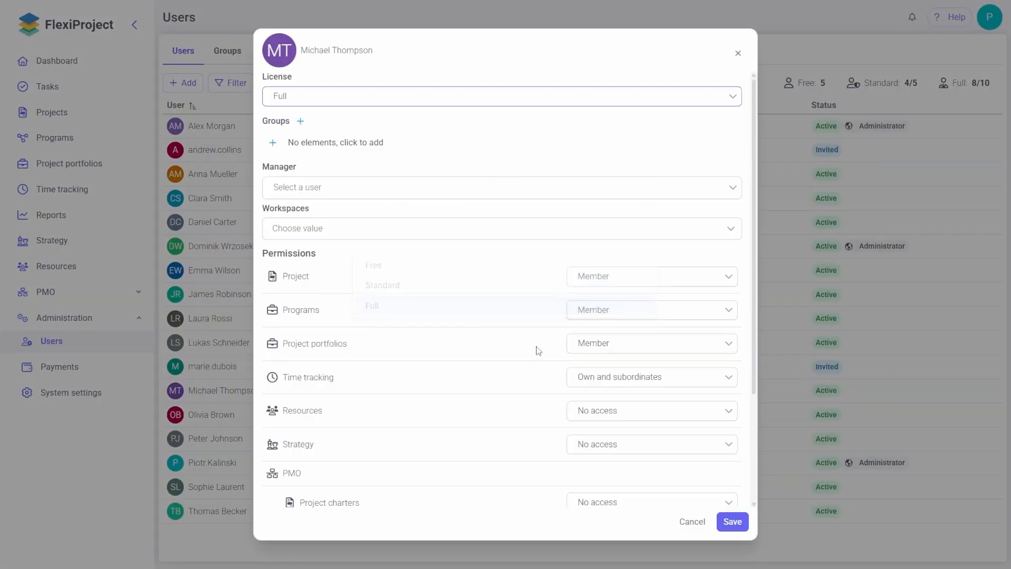
click(732, 521)
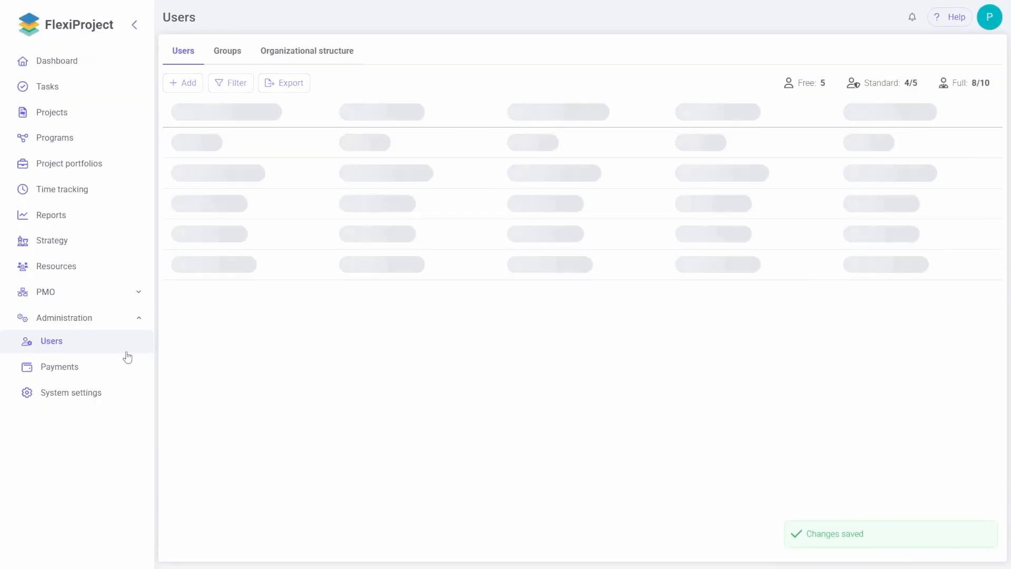
Open the number of licenses for editing in the payment settings and reduce the Standard licenses to 3.
click(94, 370)
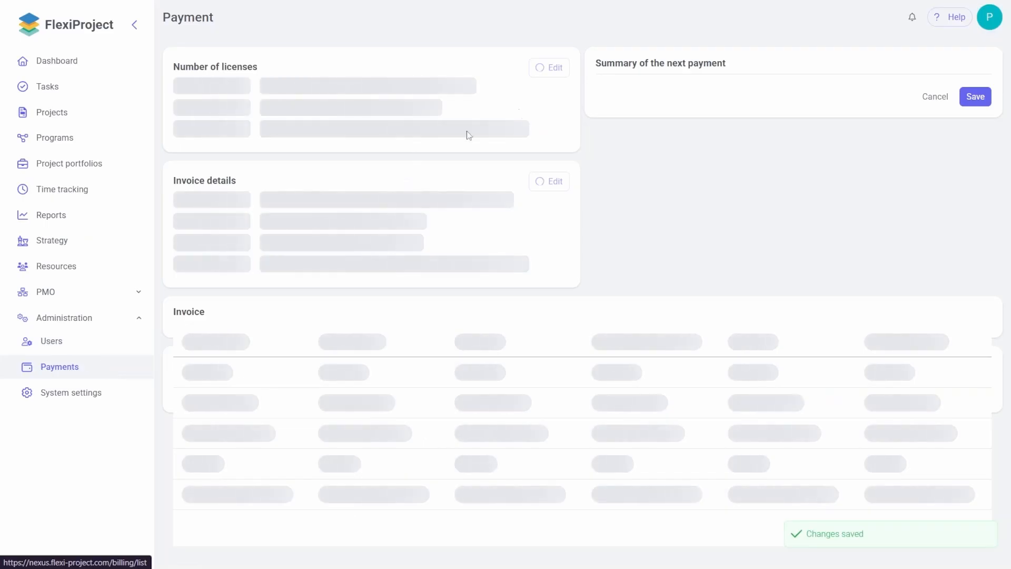
click(552, 68)
click(521, 188)
click(521, 188)
drag(452, 188, 403, 193)
click(471, 182)
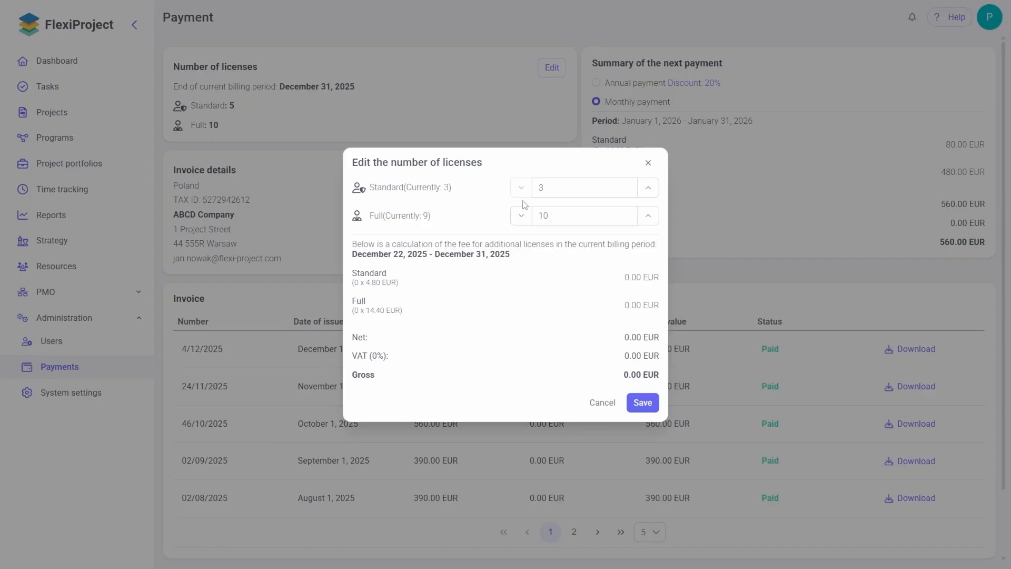
Increase the number of Full licenses to 20, and accept and pay for the change.
click(650, 224)
click(650, 224)
click(650, 224)
click(650, 224)
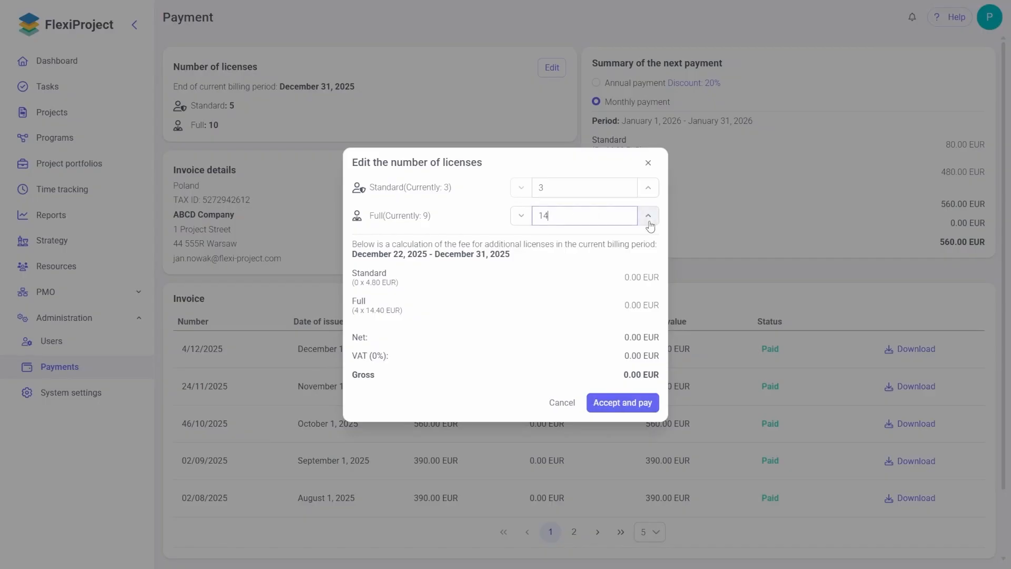
click(651, 224)
click(650, 224)
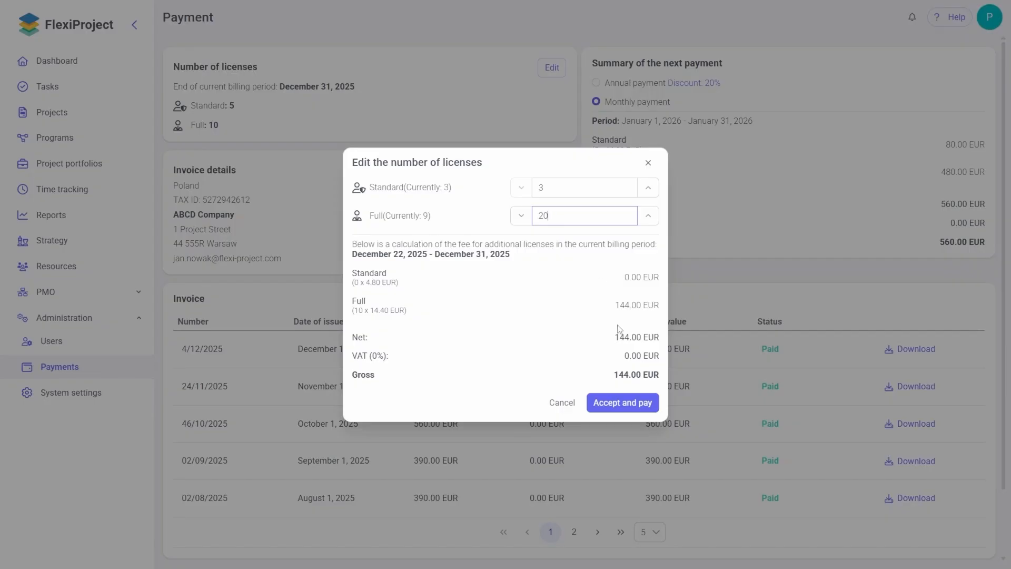
click(617, 408)
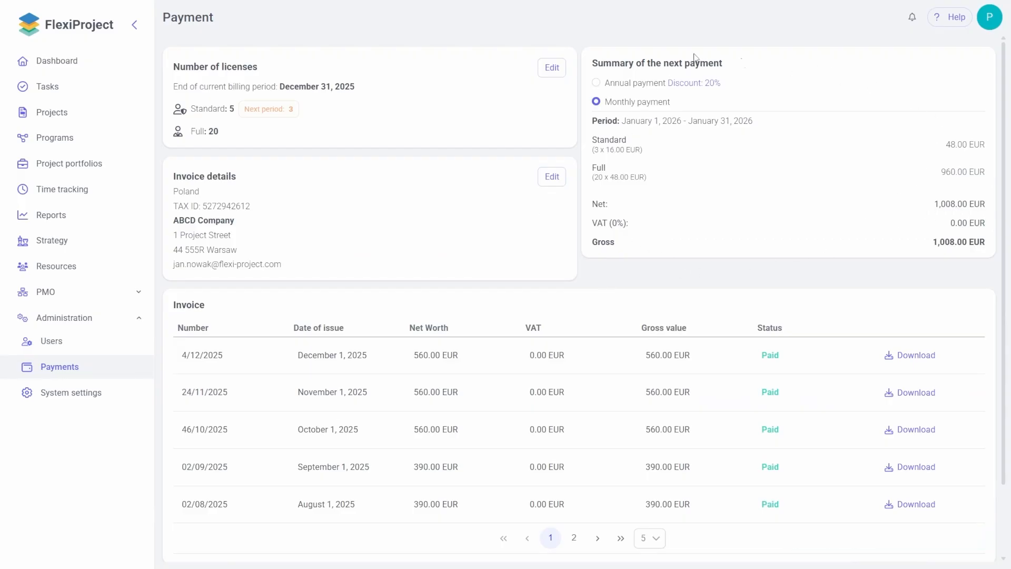
Examine the summary of the next payment and the Standard and Full license numbers, including the next-period entry.
drag(602, 177, 598, 150)
click(598, 152)
drag(218, 132, 191, 110)
click(233, 113)
click(257, 135)
triple_click(225, 111)
click(263, 139)
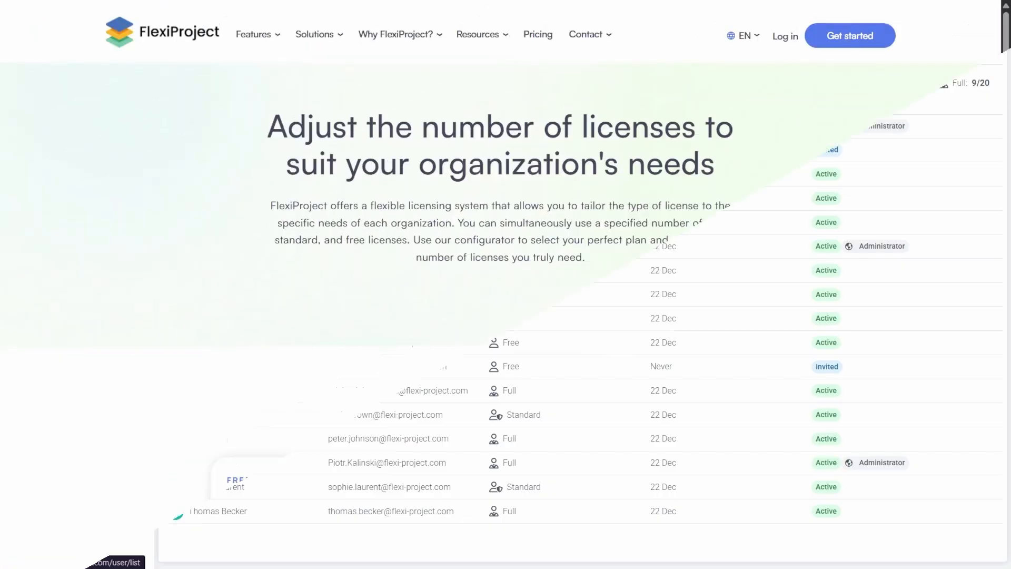
Examine the plan prices and the feature comparison of the Free, Standard and Full licenses on the FlexiProject website's pricing page.
scroll(795, 262, down, 5)
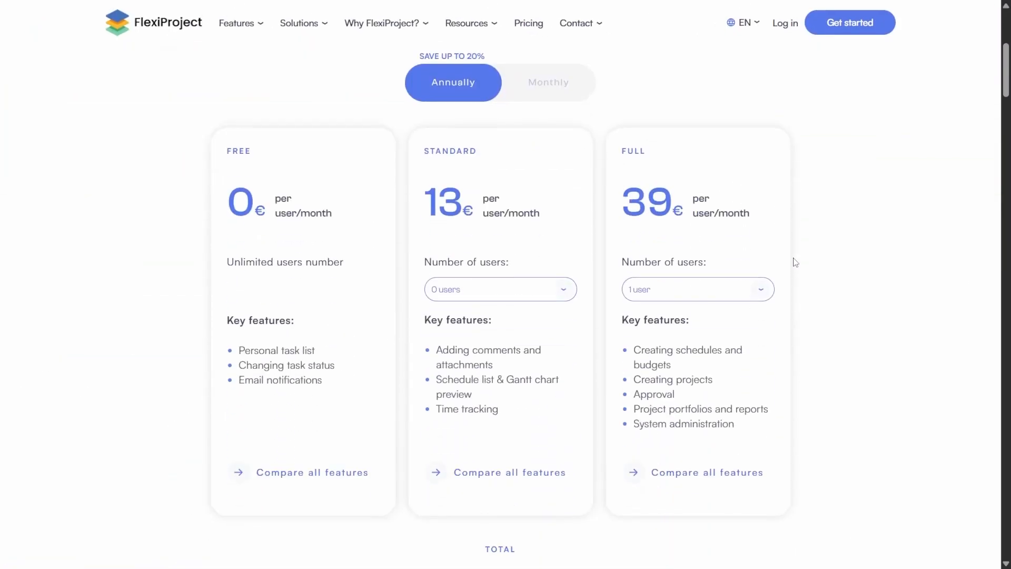
scroll(795, 262, down, 12)
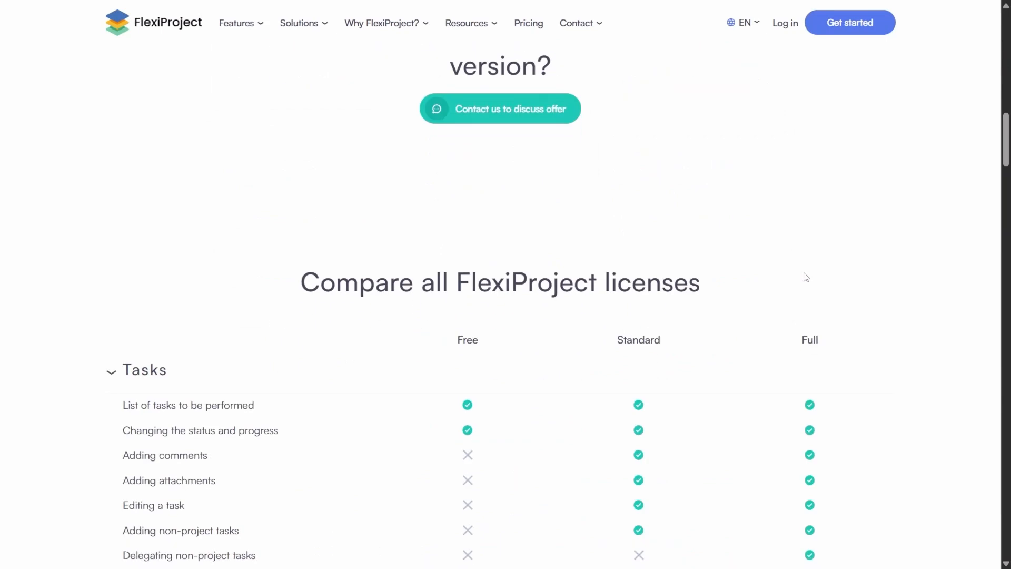
scroll(806, 277, down, 5)
scroll(927, 295, down, 1)
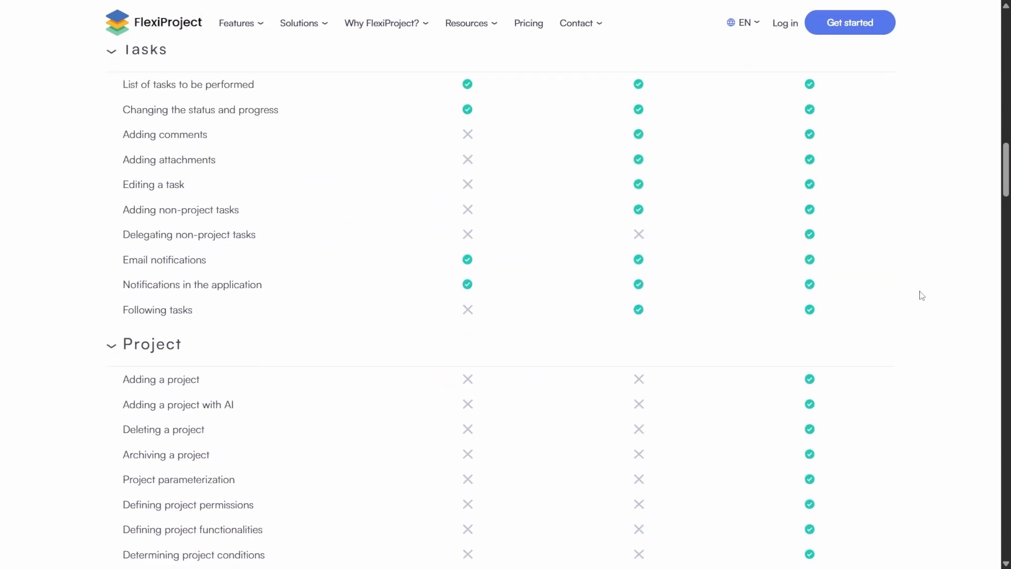
scroll(921, 295, down, 12)
scroll(921, 295, down, 9)
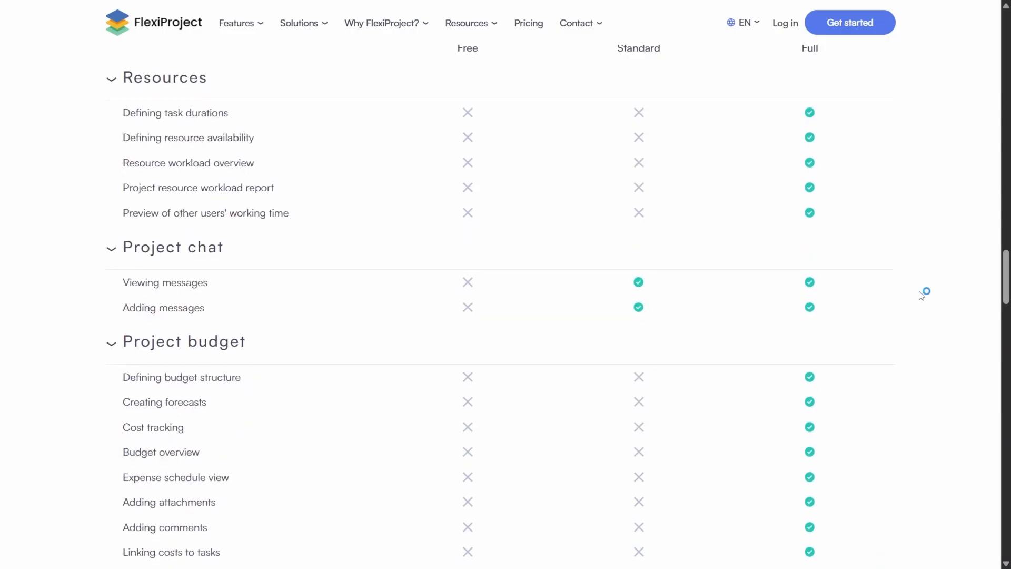
scroll(921, 296, down, 18)
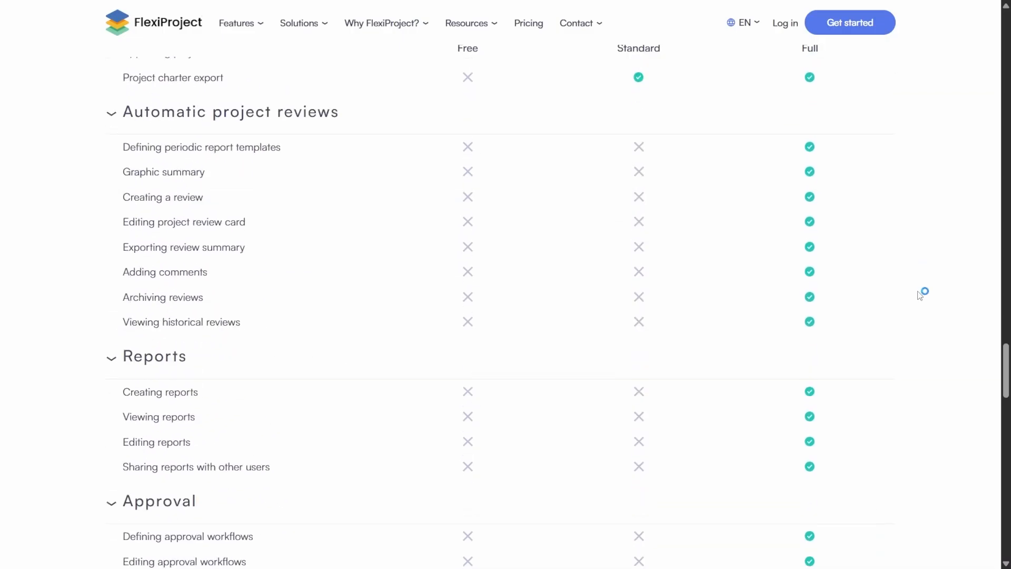
scroll(921, 296, down, 16)
scroll(914, 295, down, 6)
scroll(914, 296, up, 5)
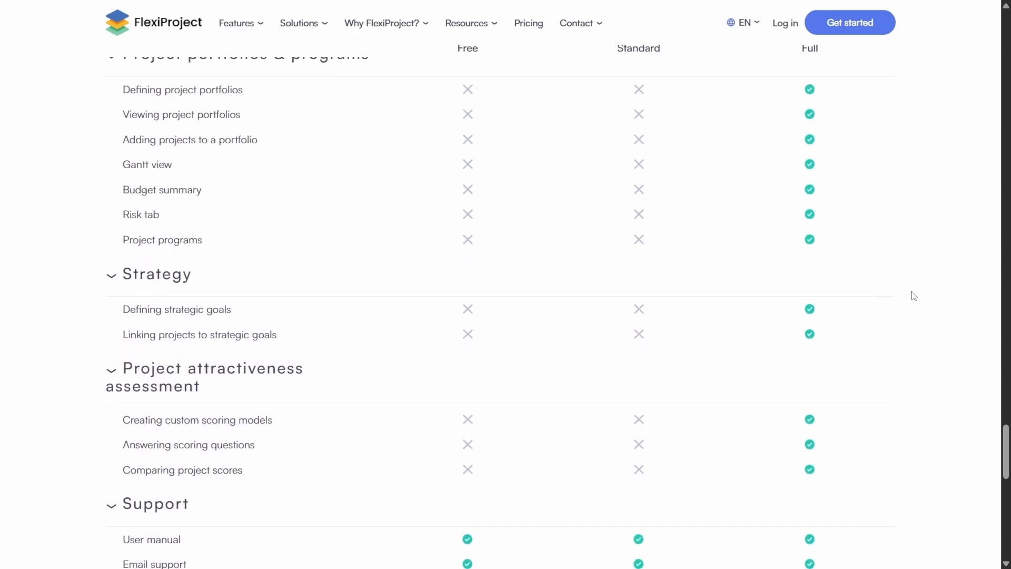
scroll(914, 296, up, 15)
scroll(907, 307, up, 18)
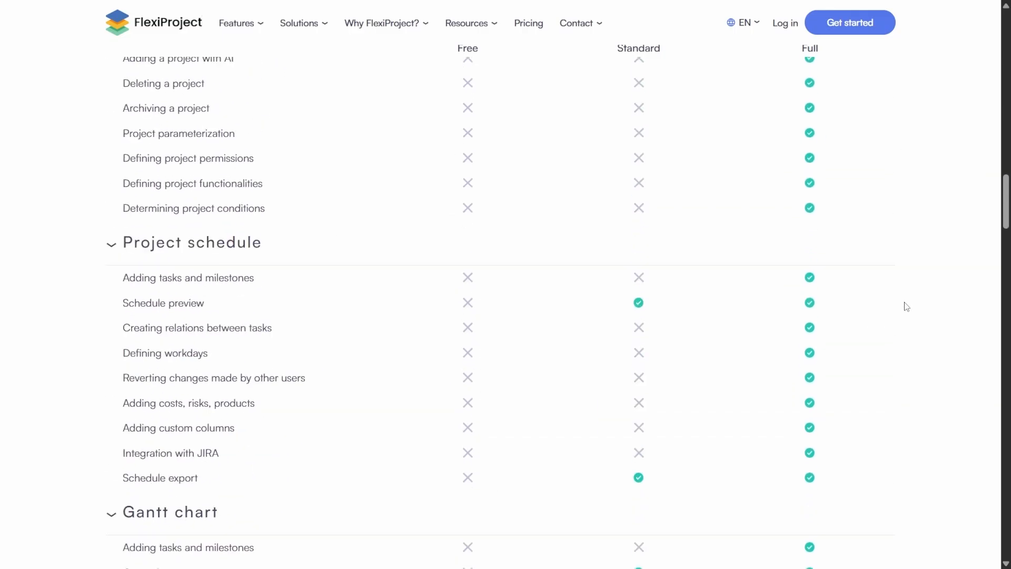
scroll(906, 307, up, 15)
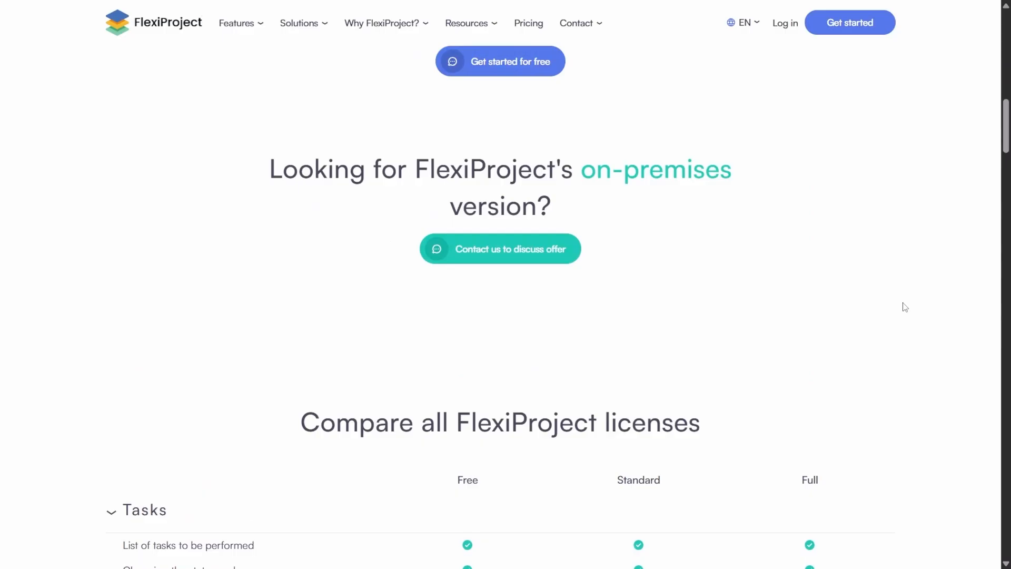
scroll(903, 305, up, 10)
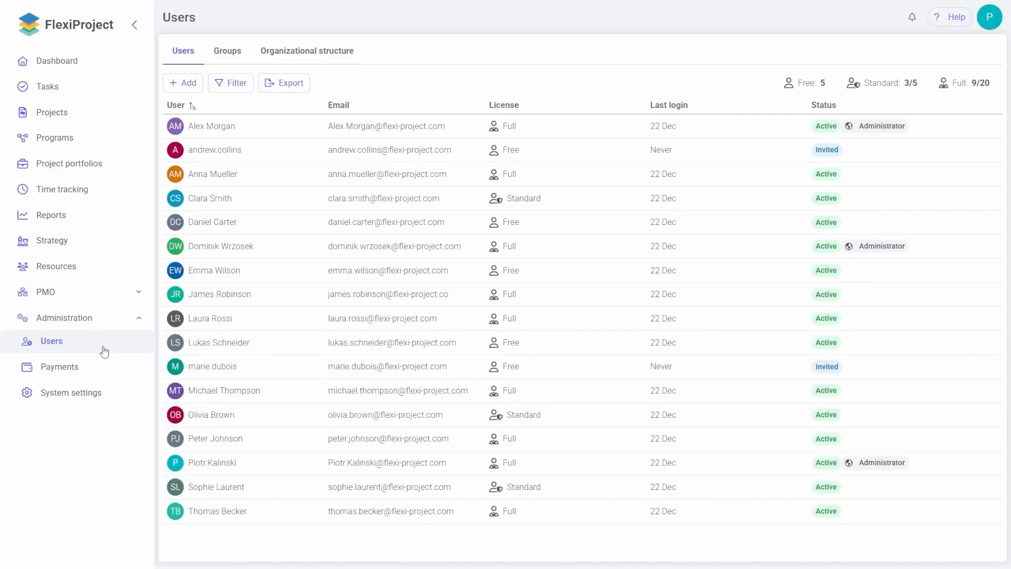
Open the organization's payment settings from the user list.
click(95, 372)
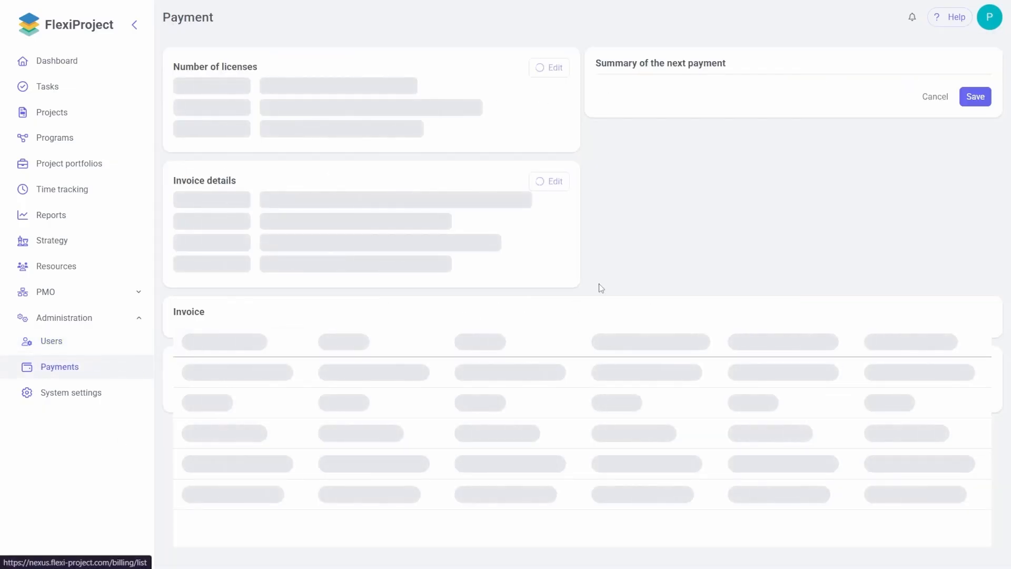